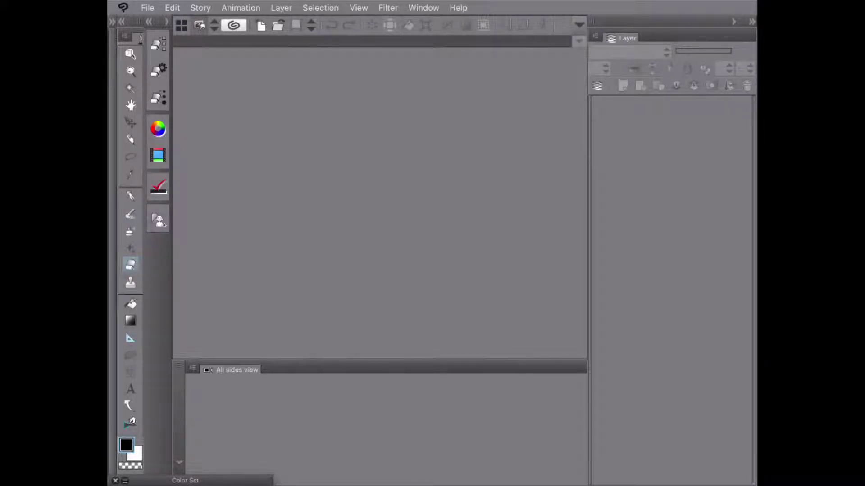
# Step: Create a new color illustration canvas of 3508 × 4960 px at 300 dpi with white paper
pyautogui.click(148, 7)
pyautogui.click(173, 23)
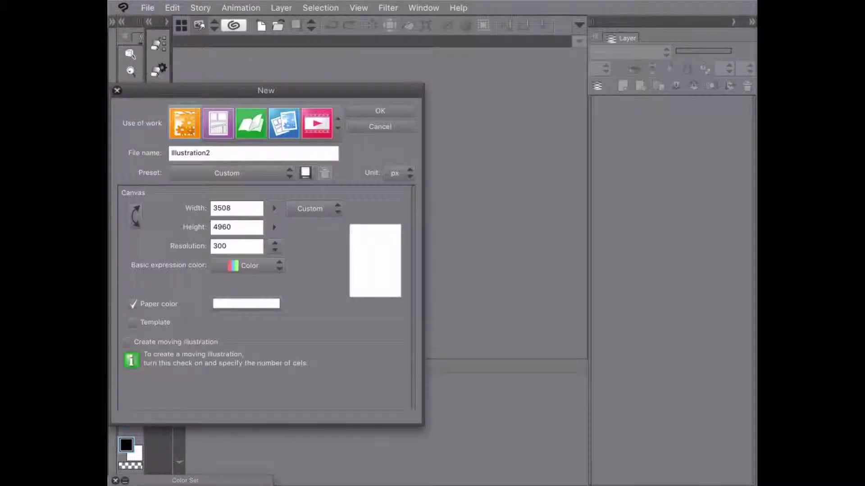
pyautogui.press('Return')
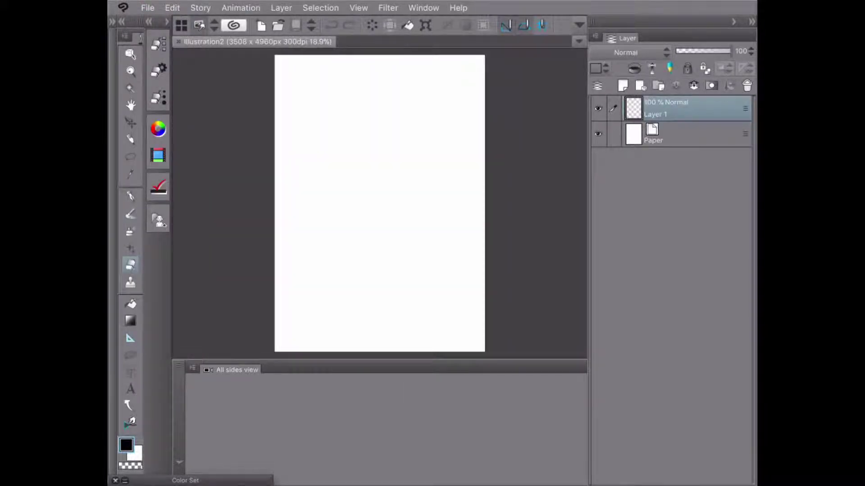
# Step: Draw a cartoon face's rounded nose, small far eye and large oval near eye in black with the Pen tool
pyautogui.press('p')
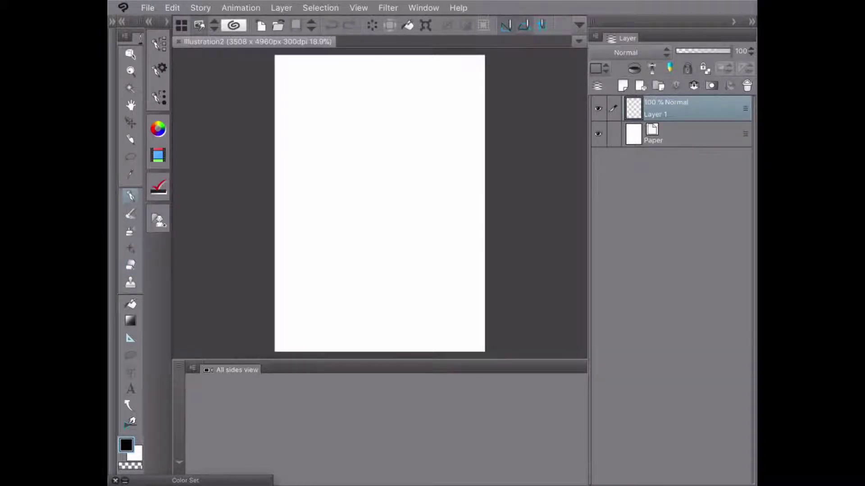
pyautogui.click(159, 97)
pyautogui.click(186, 90)
pyautogui.click(380, 203)
pyautogui.scroll(5, 380, 204)
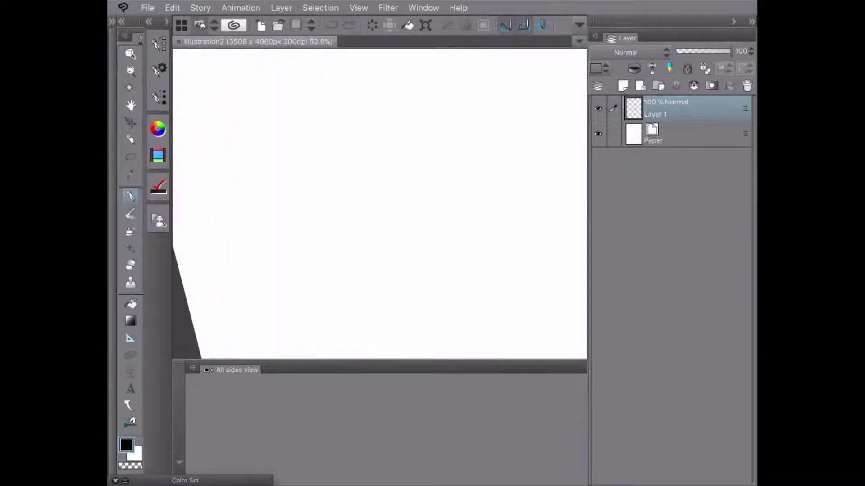
pyautogui.moveTo(367, 171); pyautogui.dragTo(366, 198)
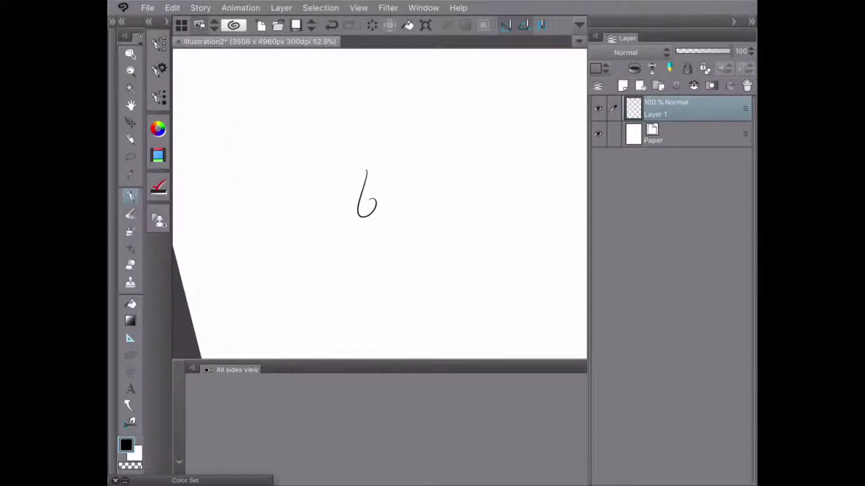
pyautogui.scroll(3, 368, 194)
pyautogui.moveTo(387, 170)
pyautogui.mouseDown()
pyautogui.moveTo(425, 180)
pyautogui.moveTo(394, 158)
pyautogui.moveTo(356, 187)
pyautogui.mouseUp()
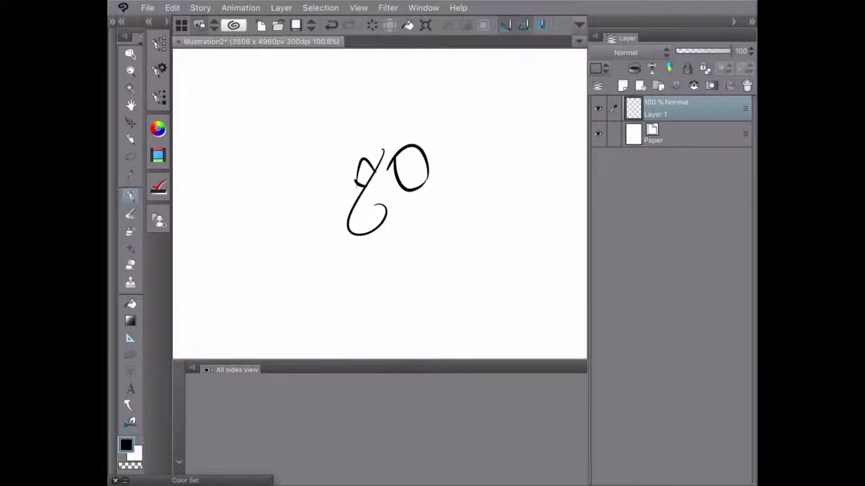
pyautogui.moveTo(393, 165); pyautogui.dragTo(421, 209)
# Step: Draw the ear, the open mouth with two fangs, the chin and the jawline of the cartoon head
pyautogui.moveTo(476, 153)
pyautogui.mouseDown()
pyautogui.moveTo(494, 113)
pyautogui.moveTo(495, 182)
pyautogui.mouseUp()
pyautogui.moveTo(498, 133)
pyautogui.mouseDown()
pyautogui.moveTo(490, 165)
pyautogui.moveTo(501, 153)
pyautogui.mouseUp()
pyautogui.moveTo(366, 235)
pyautogui.mouseDown()
pyautogui.moveTo(381, 262)
pyautogui.moveTo(439, 228)
pyautogui.moveTo(424, 257)
pyautogui.moveTo(424, 234)
pyautogui.moveTo(390, 277)
pyautogui.mouseUp()
pyautogui.moveTo(430, 224)
pyautogui.mouseDown()
pyautogui.moveTo(430, 314)
pyautogui.moveTo(390, 300)
pyautogui.moveTo(394, 291)
pyautogui.moveTo(385, 310)
pyautogui.moveTo(402, 341)
pyautogui.mouseUp()
pyautogui.scroll(-2, 396, 216)
pyautogui.moveTo(405, 270)
pyautogui.mouseDown()
pyautogui.moveTo(414, 295)
pyautogui.moveTo(464, 254)
pyautogui.mouseUp()
pyautogui.moveTo(479, 126); pyautogui.dragTo(467, 248)
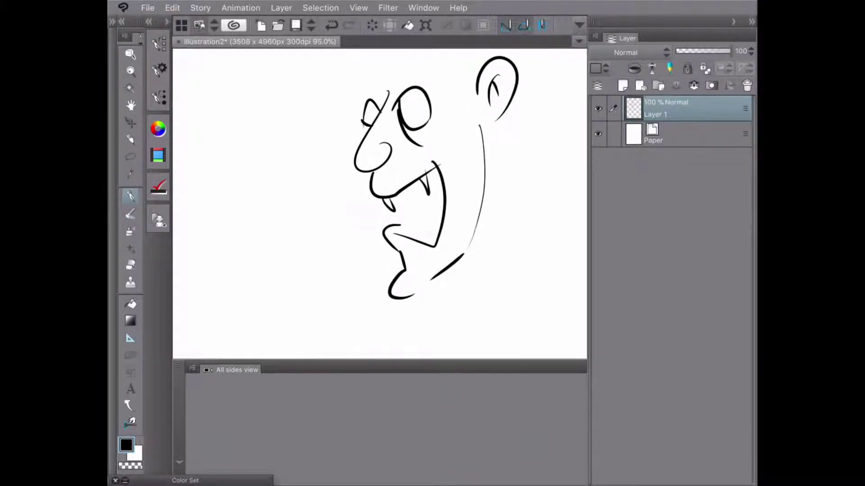
# Step: Draw the back and front neck lines and add the pupil to the large eye
pyautogui.moveTo(495, 120); pyautogui.dragTo(532, 240)
pyautogui.moveTo(467, 250)
pyautogui.mouseDown()
pyautogui.moveTo(480, 277)
pyautogui.moveTo(482, 178)
pyautogui.moveTo(440, 205)
pyautogui.moveTo(440, 197)
pyautogui.mouseUp()
pyautogui.scroll(2, 379, 203)
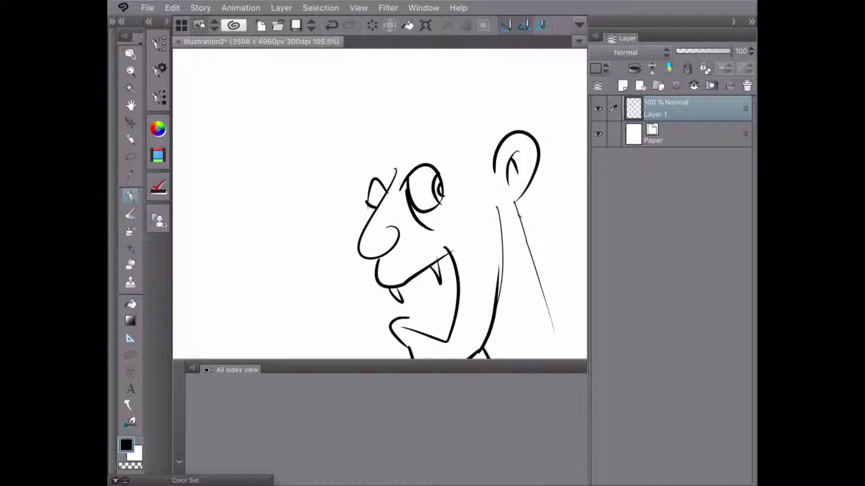
# Step: Draw the hairline with its sideburn and the curled front of the quiff above the forehead
pyautogui.moveTo(492, 158)
pyautogui.mouseDown()
pyautogui.moveTo(477, 184)
pyautogui.moveTo(452, 114)
pyautogui.moveTo(431, 102)
pyautogui.mouseUp()
pyautogui.moveTo(430, 106)
pyautogui.mouseDown()
pyautogui.moveTo(437, 114)
pyautogui.moveTo(346, 168)
pyautogui.mouseUp()
pyautogui.moveTo(376, 129)
pyautogui.mouseDown()
pyautogui.moveTo(298, 154)
pyautogui.moveTo(336, 93)
pyautogui.mouseUp()
pyautogui.scroll(-3, 380, 203)
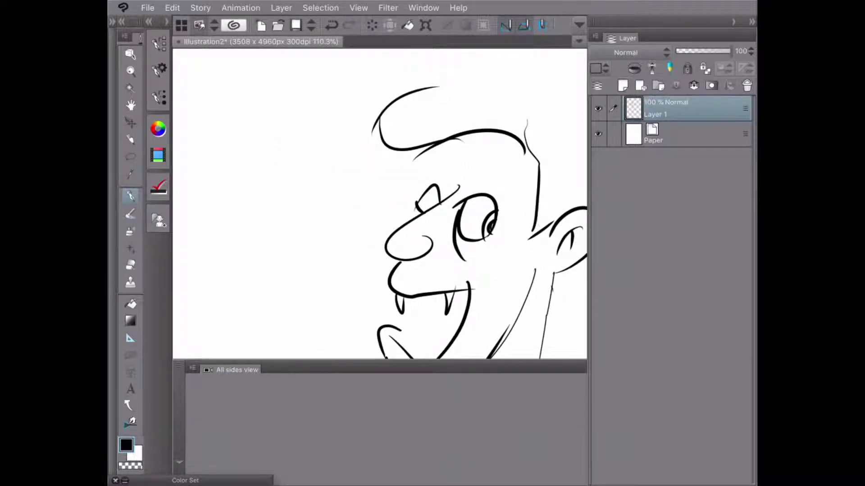
# Step: Complete the hair with the back of the head, a pointed tuft and short strands, and add the eyebrows
pyautogui.moveTo(470, 182)
pyautogui.mouseDown()
pyautogui.moveTo(484, 129)
pyautogui.moveTo(414, 85)
pyautogui.moveTo(426, 68)
pyautogui.moveTo(392, 101)
pyautogui.moveTo(373, 102)
pyautogui.mouseUp()
pyautogui.moveTo(379, 82)
pyautogui.mouseDown()
pyautogui.moveTo(358, 111)
pyautogui.moveTo(365, 129)
pyautogui.moveTo(446, 113)
pyautogui.mouseUp()
pyautogui.scroll(2, 401, 260)
pyautogui.moveTo(360, 123)
pyautogui.mouseDown()
pyautogui.moveTo(388, 117)
pyautogui.moveTo(374, 147)
pyautogui.mouseUp()
pyautogui.scroll(-1, 418, 194)
# Step: Erase the stray line ends around the pupil and outer edge of the large eye
pyautogui.press('e')
pyautogui.scroll(5, 488, 174)
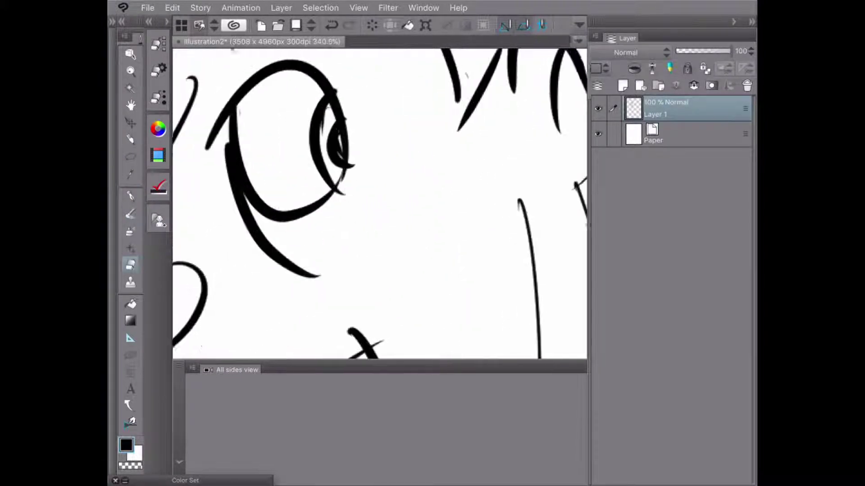
pyautogui.scroll(3, 297, 207)
pyautogui.moveTo(400, 154); pyautogui.dragTo(394, 156)
pyautogui.moveTo(382, 207); pyautogui.dragTo(385, 190)
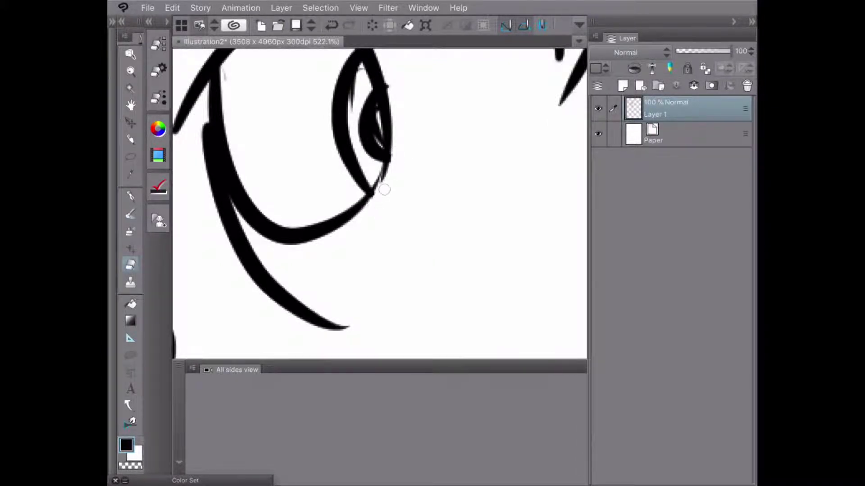
pyautogui.scroll(-2, 384, 190)
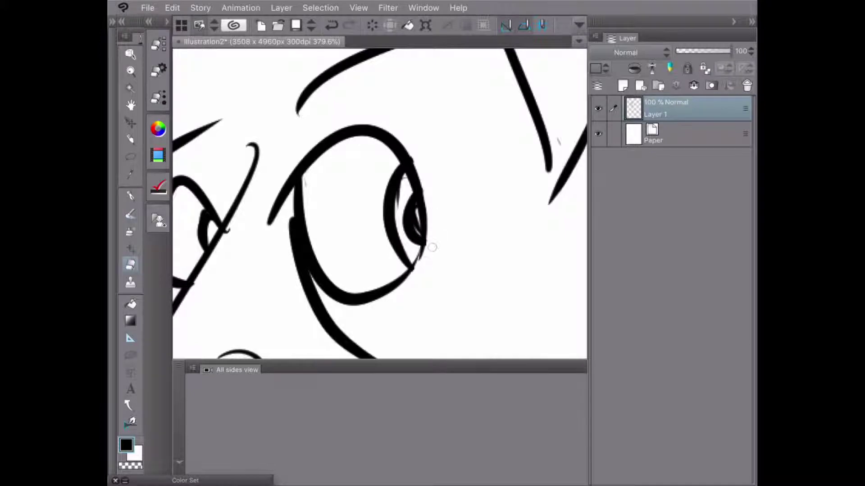
# Step: Erase the overshooting line ends at the mouth corner and the fangs
pyautogui.scroll(-3, 380, 204)
pyautogui.scroll(3, 380, 203)
pyautogui.moveTo(366, 227)
pyautogui.mouseDown()
pyautogui.moveTo(425, 210)
pyautogui.moveTo(439, 173)
pyautogui.mouseUp()
pyautogui.scroll(-2, 380, 204)
pyautogui.scroll(-1, 380, 203)
pyautogui.moveTo(369, 172)
pyautogui.mouseDown()
pyautogui.moveTo(366, 196)
pyautogui.moveTo(361, 176)
pyautogui.mouseUp()
pyautogui.scroll(-2, 379, 203)
pyautogui.scroll(3, 380, 203)
pyautogui.moveTo(450, 194)
pyautogui.mouseDown()
pyautogui.moveTo(435, 195)
pyautogui.moveTo(415, 176)
pyautogui.mouseUp()
pyautogui.scroll(1, 380, 204)
pyautogui.moveTo(426, 139)
pyautogui.mouseDown()
pyautogui.moveTo(392, 163)
pyautogui.moveTo(436, 148)
pyautogui.moveTo(439, 156)
pyautogui.moveTo(398, 179)
pyautogui.mouseUp()
pyautogui.scroll(-5, 380, 204)
# Step: Erase the thin upper stretch of the jawline and tidy the overlapping strokes beside the neck line
pyautogui.scroll(4, 380, 204)
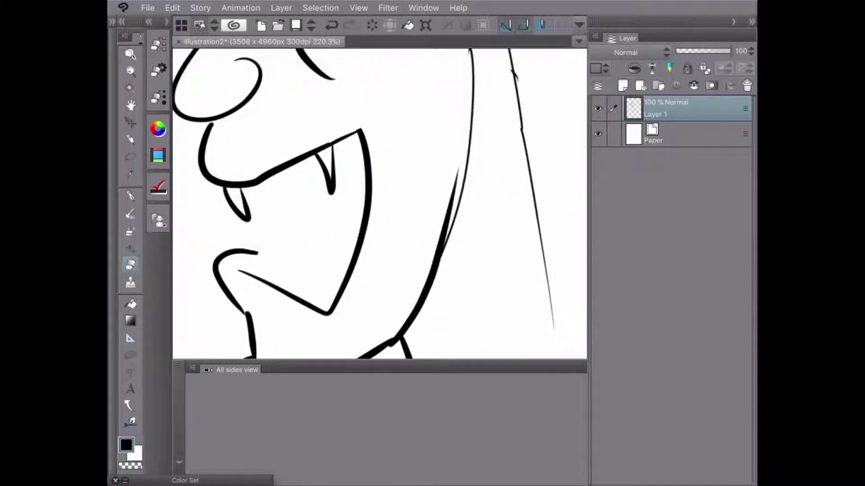
pyautogui.scroll(3, 380, 204)
pyautogui.moveTo(456, 153); pyautogui.dragTo(450, 163)
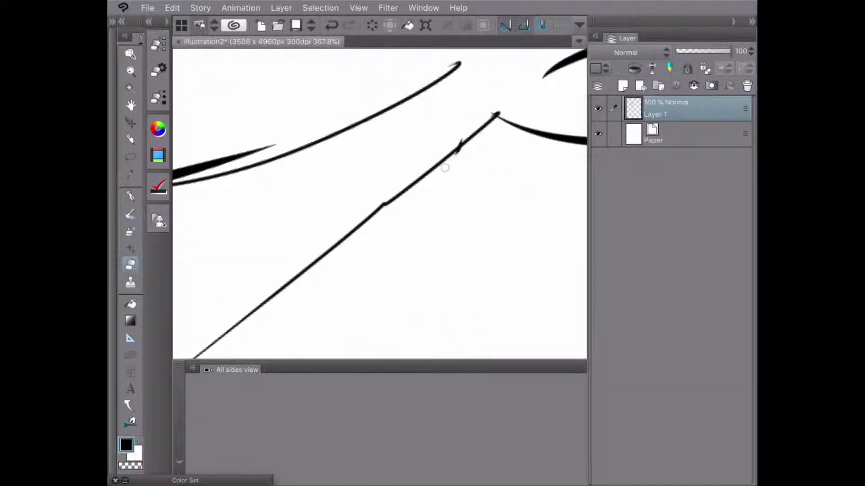
pyautogui.scroll(-3, 432, 200)
pyautogui.moveTo(447, 130)
pyautogui.mouseDown()
pyautogui.moveTo(421, 147)
pyautogui.moveTo(452, 130)
pyautogui.moveTo(388, 169)
pyautogui.moveTo(403, 148)
pyautogui.moveTo(338, 194)
pyautogui.moveTo(349, 177)
pyautogui.moveTo(295, 200)
pyautogui.moveTo(359, 184)
pyautogui.mouseUp()
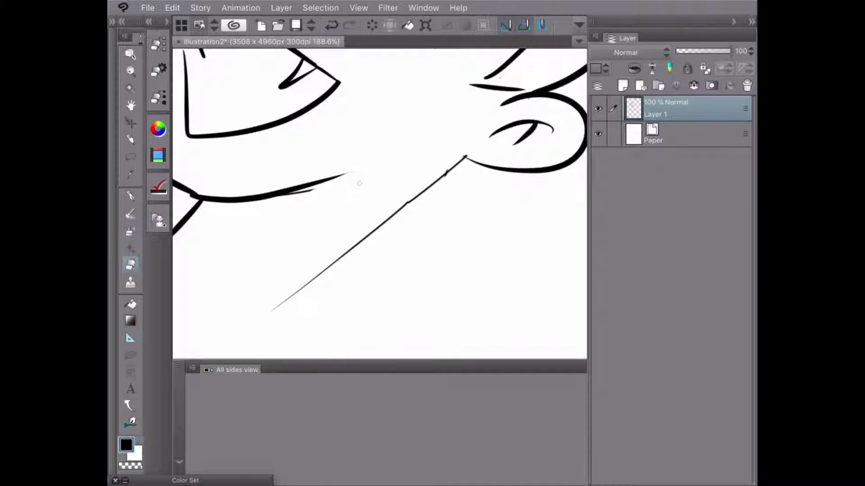
pyautogui.scroll(-3, 380, 204)
pyautogui.scroll(4, 380, 204)
pyautogui.scroll(-3, 379, 204)
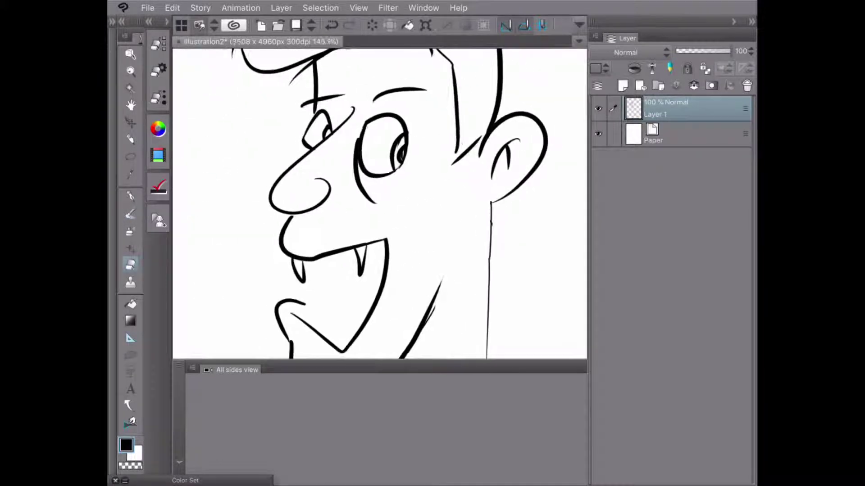
# Step: Draw a line closing the front of the open mouth and add a tongue inside it with the Pen tool
pyautogui.scroll(2, 374, 297)
pyautogui.scroll(3, 373, 307)
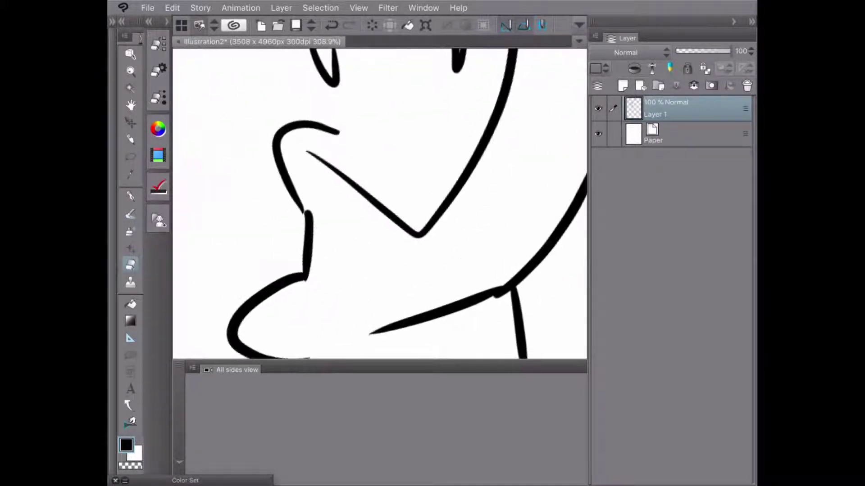
pyautogui.scroll(-2, 378, 219)
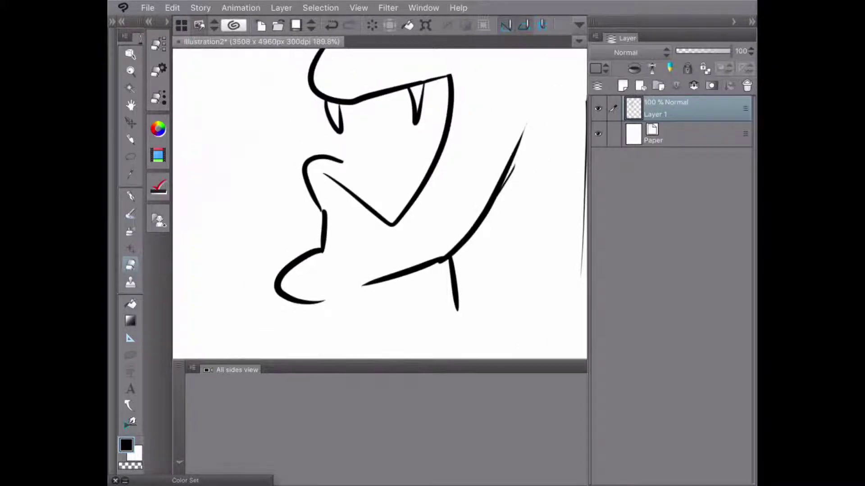
pyautogui.scroll(1, 380, 204)
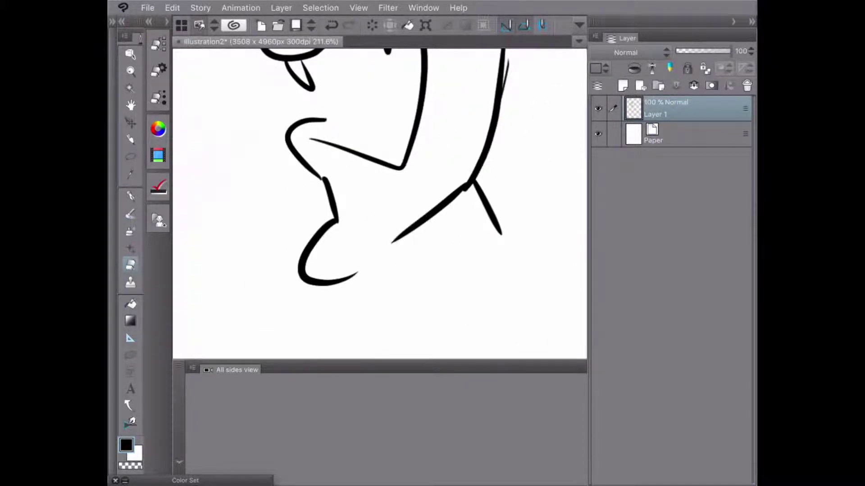
pyautogui.scroll(-5, 379, 203)
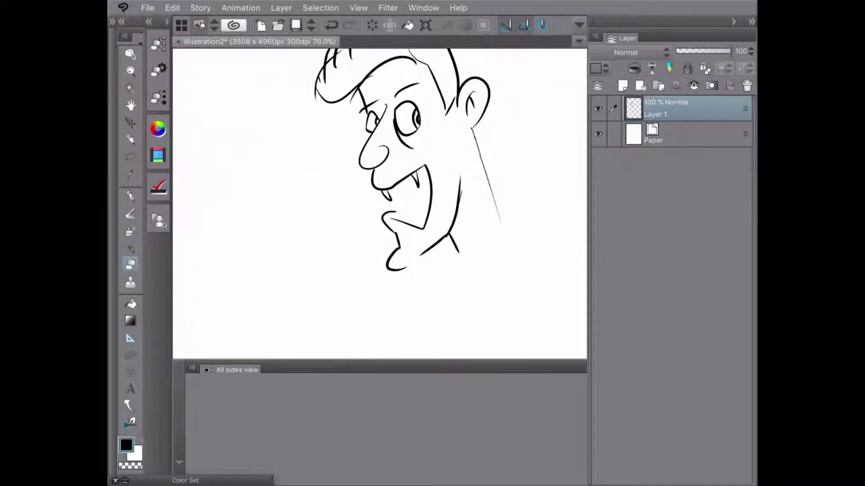
pyautogui.press('p')
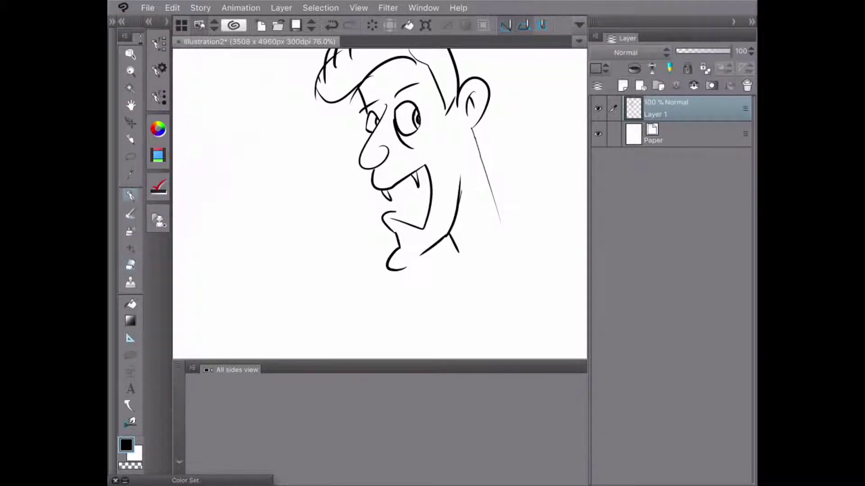
pyautogui.scroll(2, 380, 203)
pyautogui.moveTo(362, 185); pyautogui.dragTo(365, 243)
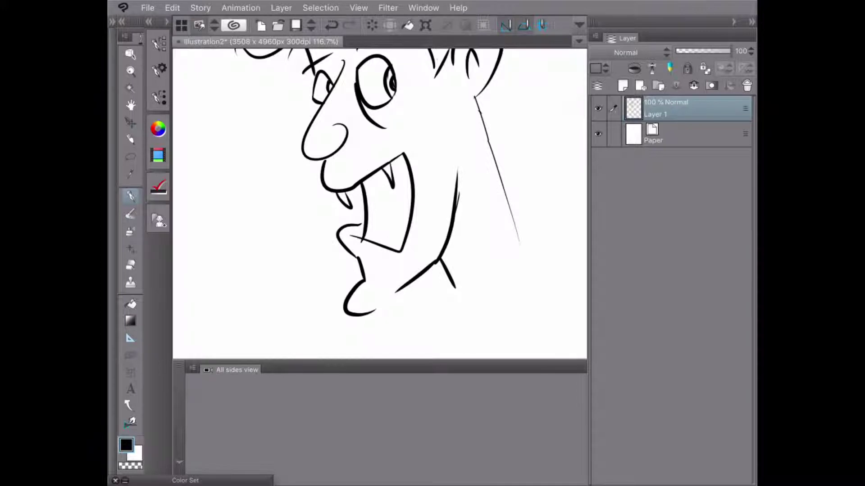
pyautogui.moveTo(363, 239); pyautogui.dragTo(406, 231)
pyautogui.moveTo(411, 191)
pyautogui.mouseDown()
pyautogui.moveTo(387, 224)
pyautogui.moveTo(389, 208)
pyautogui.moveTo(374, 238)
pyautogui.mouseUp()
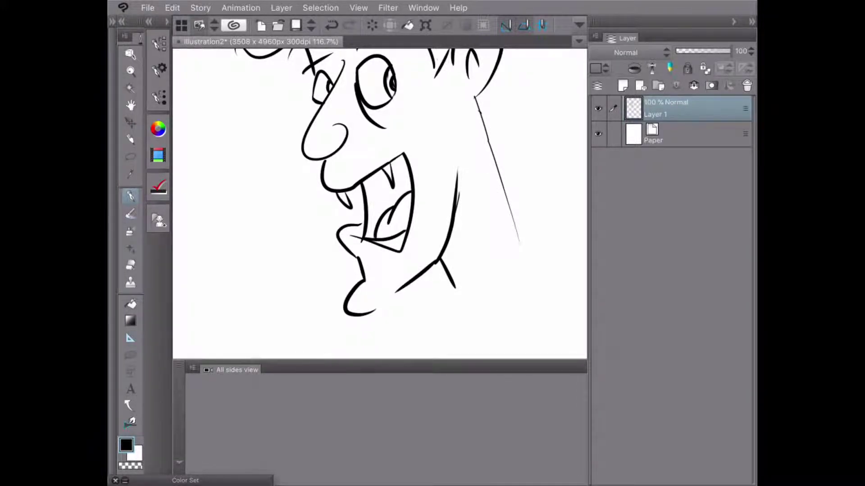
# Step: Fill the mouth interior around the tongue and fang with black
pyautogui.click(131, 265)
pyautogui.click(131, 282)
pyautogui.click(130, 303)
pyautogui.click(380, 198)
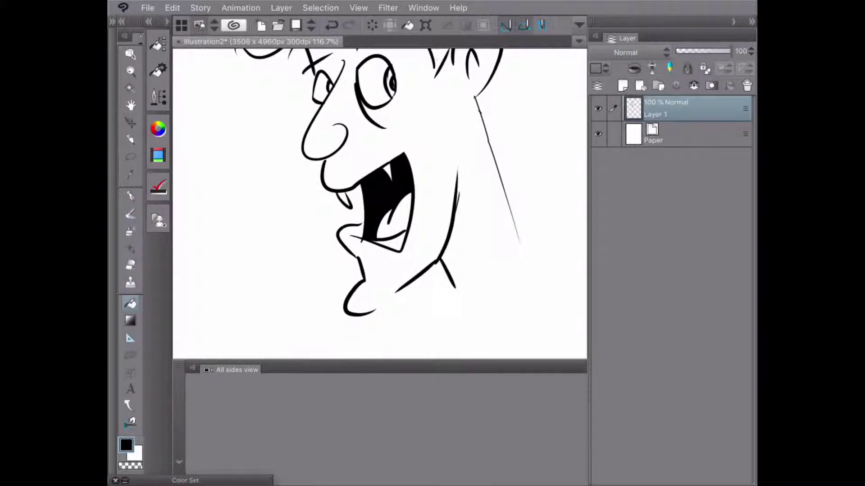
# Step: Erase the stray line end where the mouth's front line meets the lower lip
pyautogui.scroll(4, 406, 265)
pyautogui.press('e')
pyautogui.scroll(3, 442, 129)
pyautogui.moveTo(443, 130)
pyautogui.mouseDown()
pyautogui.moveTo(448, 125)
pyautogui.moveTo(447, 136)
pyautogui.mouseUp()
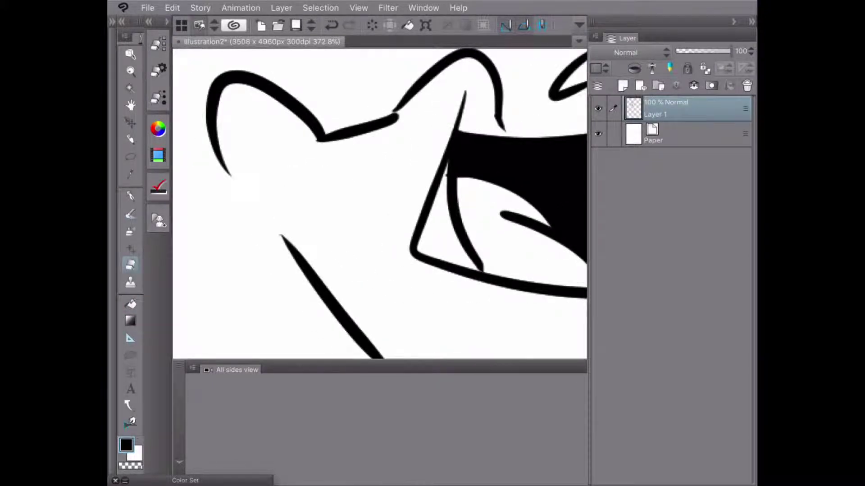
pyautogui.scroll(-4, 380, 203)
pyautogui.scroll(-3, 380, 203)
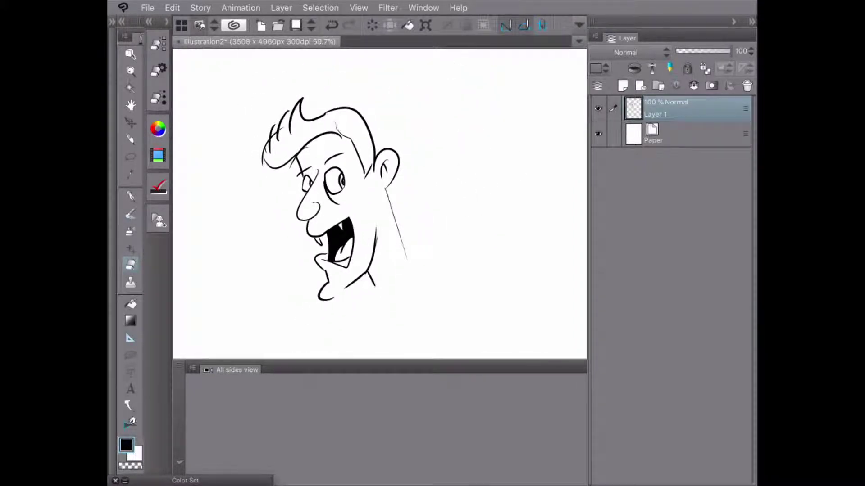
# Step: Erase the crossing lines between the short hair strands at the front of the quiff
pyautogui.scroll(5, 252, 138)
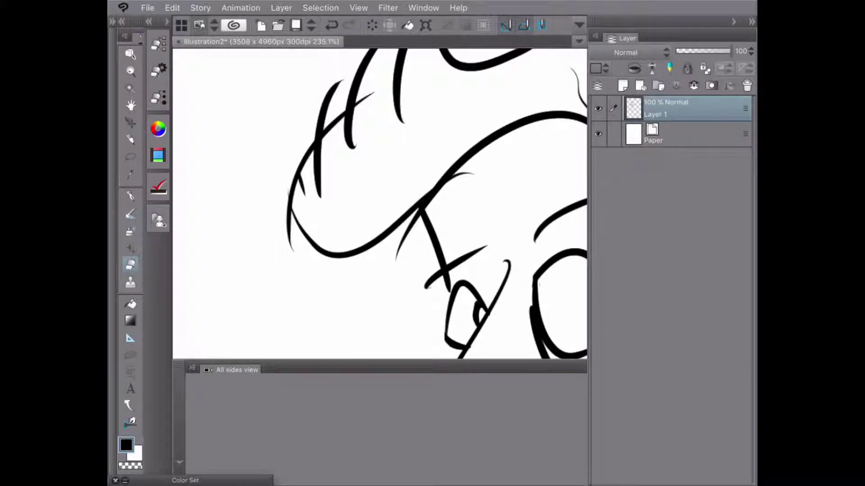
pyautogui.scroll(2, 380, 203)
pyautogui.moveTo(355, 182)
pyautogui.mouseDown()
pyautogui.moveTo(334, 198)
pyautogui.moveTo(299, 209)
pyautogui.moveTo(292, 234)
pyautogui.moveTo(316, 200)
pyautogui.moveTo(295, 230)
pyautogui.mouseUp()
pyautogui.moveTo(268, 313)
pyautogui.mouseDown()
pyautogui.moveTo(261, 295)
pyautogui.moveTo(257, 303)
pyautogui.moveTo(261, 289)
pyautogui.mouseUp()
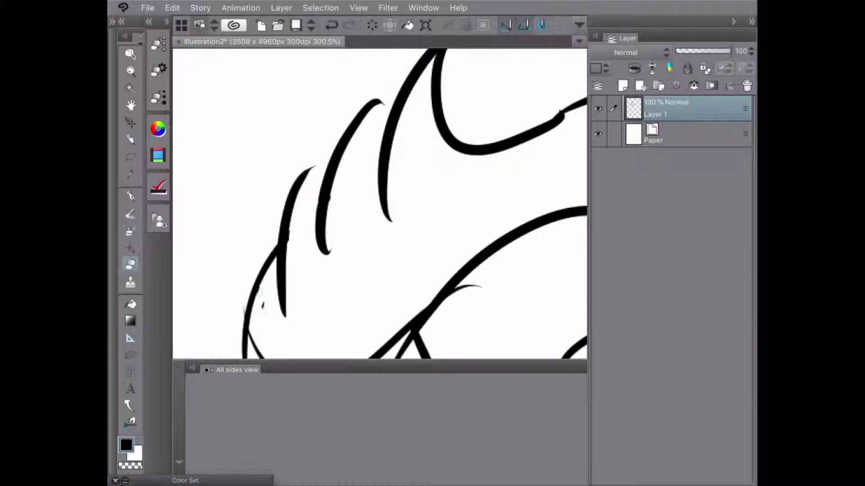
pyautogui.scroll(-3, 379, 204)
# Step: Erase the overshooting line ends on the outer edge of the quiff's front curl
pyautogui.scroll(10, 421, 196)
pyautogui.moveTo(329, 117)
pyautogui.mouseDown()
pyautogui.moveTo(308, 155)
pyautogui.moveTo(332, 222)
pyautogui.mouseUp()
pyautogui.scroll(-8, 332, 222)
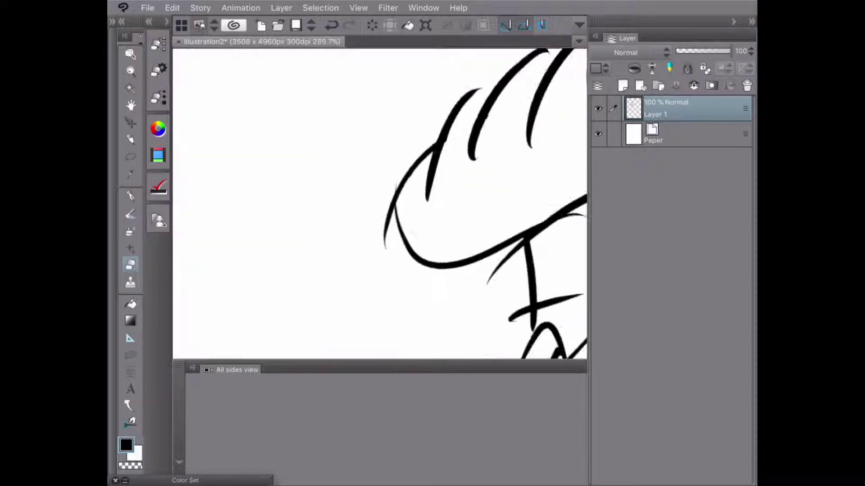
pyautogui.scroll(3, 438, 209)
pyautogui.moveTo(322, 283)
pyautogui.mouseDown()
pyautogui.moveTo(351, 141)
pyautogui.moveTo(338, 195)
pyautogui.moveTo(350, 178)
pyautogui.mouseUp()
pyautogui.scroll(-7, 337, 194)
pyautogui.scroll(1, 339, 215)
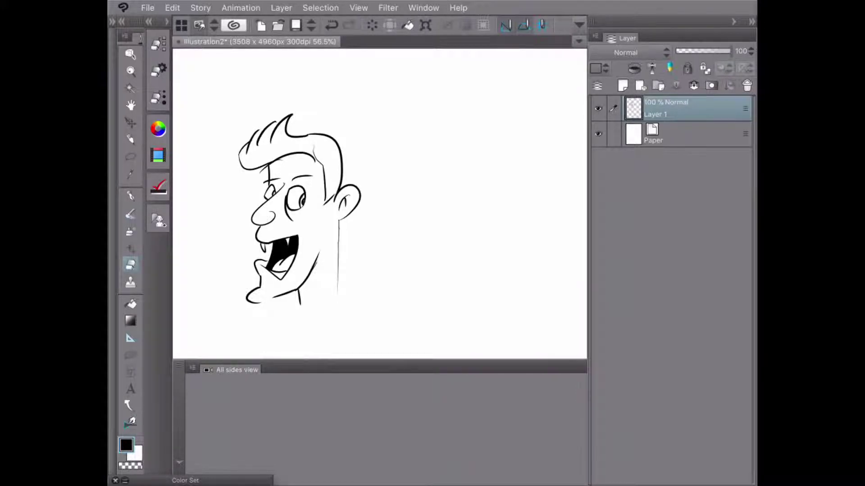
# Step: Add a new layer above the line art and convert it to a vector layer with Color expression and Normal blending
pyautogui.hotkey('ctrl', 'shift', 'n')
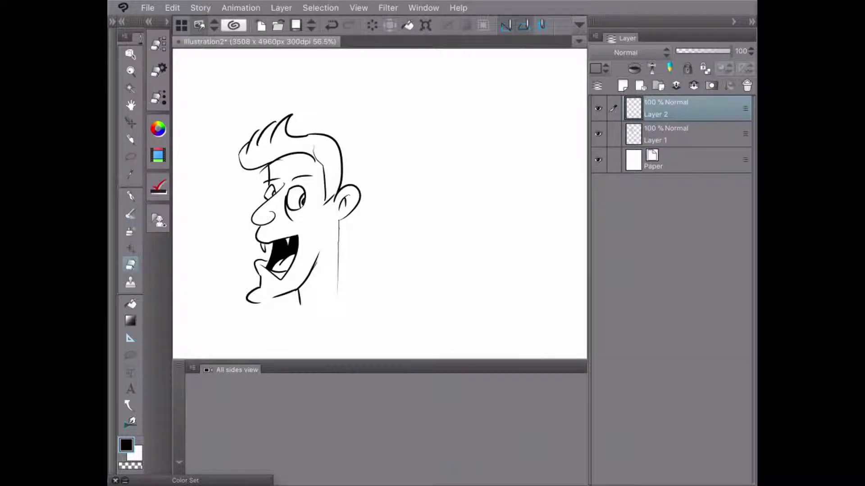
pyautogui.click(596, 36)
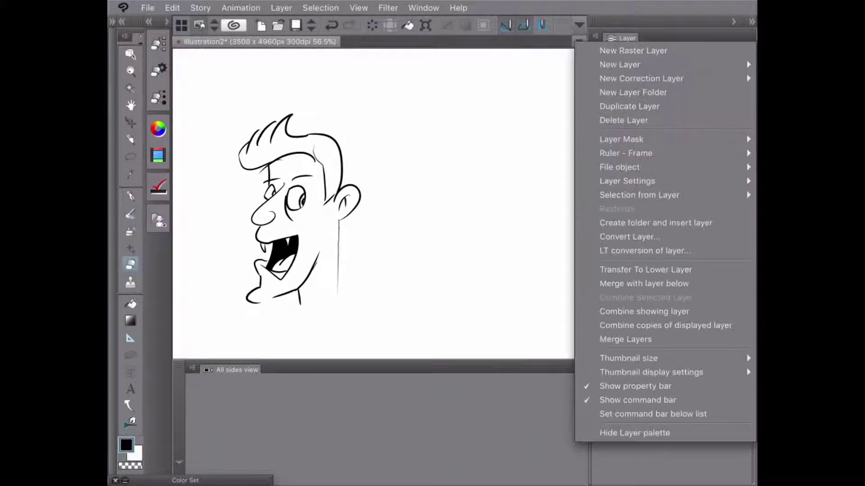
pyautogui.click(629, 237)
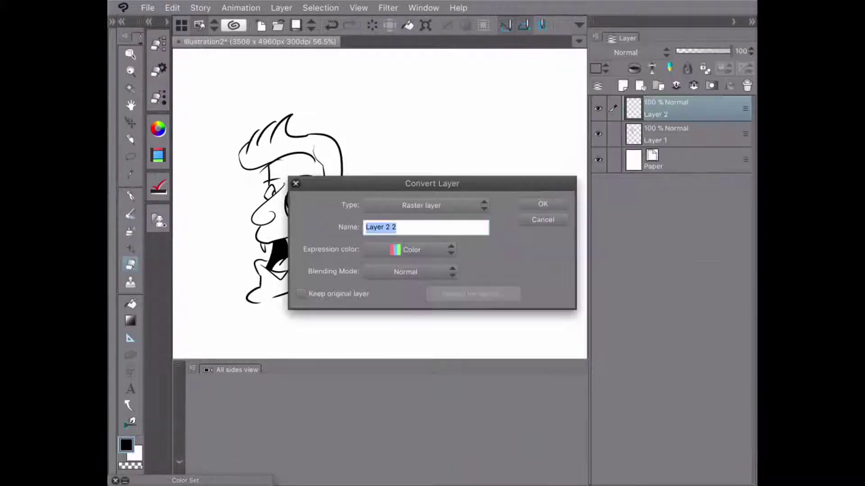
pyautogui.click(421, 205)
pyautogui.click(385, 233)
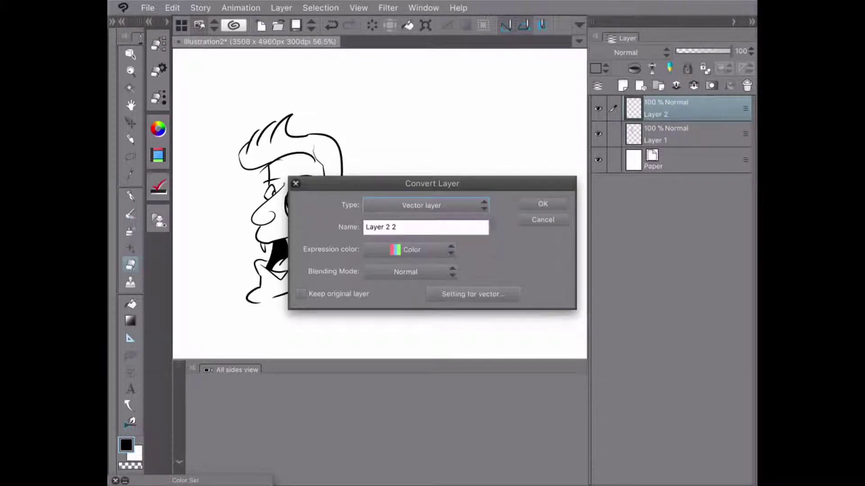
pyautogui.click(542, 204)
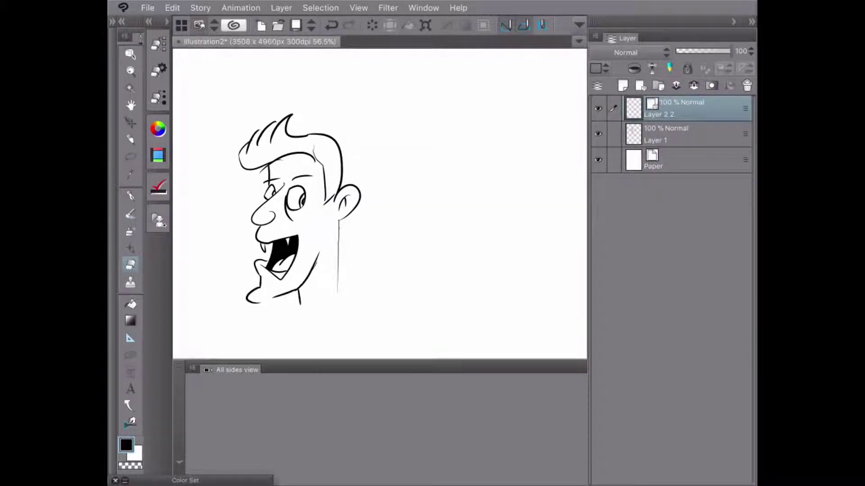
# Step: Draw a second cartoon head beside the vampire with the pen: a tall lumpy cranium, a heavy brow line and two half-lidded eyes
pyautogui.scroll(3, 379, 203)
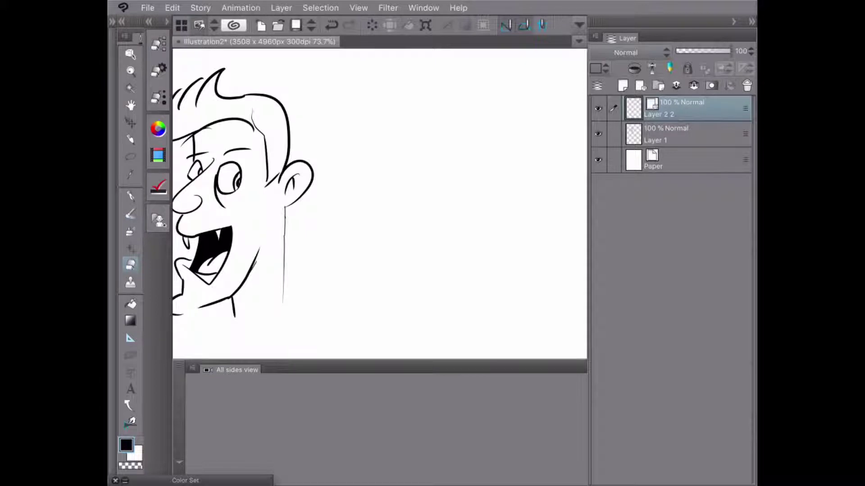
pyautogui.press('p')
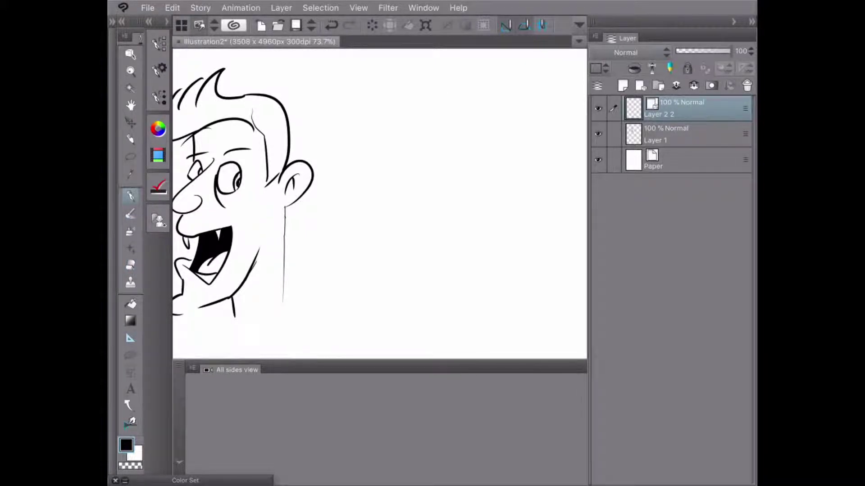
pyautogui.moveTo(481, 170)
pyautogui.mouseDown()
pyautogui.moveTo(483, 93)
pyautogui.moveTo(458, 79)
pyautogui.moveTo(373, 104)
pyautogui.moveTo(365, 122)
pyautogui.moveTo(385, 157)
pyautogui.moveTo(376, 197)
pyautogui.moveTo(457, 180)
pyautogui.mouseUp()
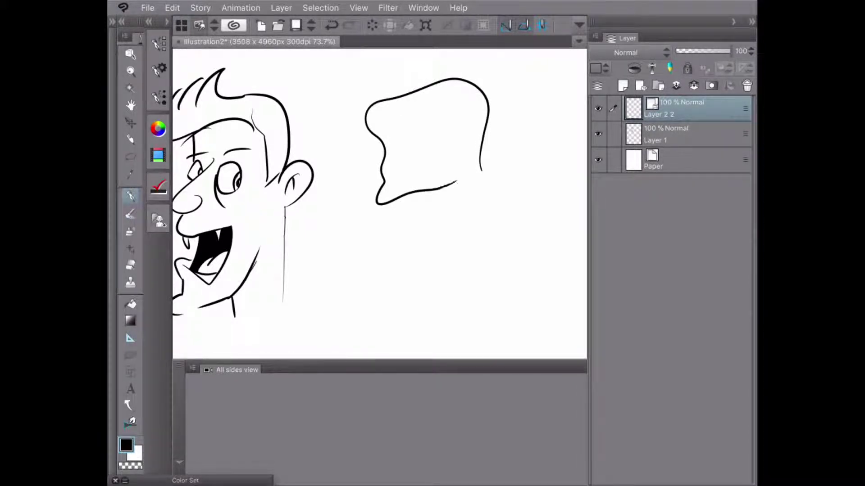
pyautogui.moveTo(382, 197)
pyautogui.mouseDown()
pyautogui.moveTo(402, 195)
pyautogui.moveTo(443, 186)
pyautogui.mouseUp()
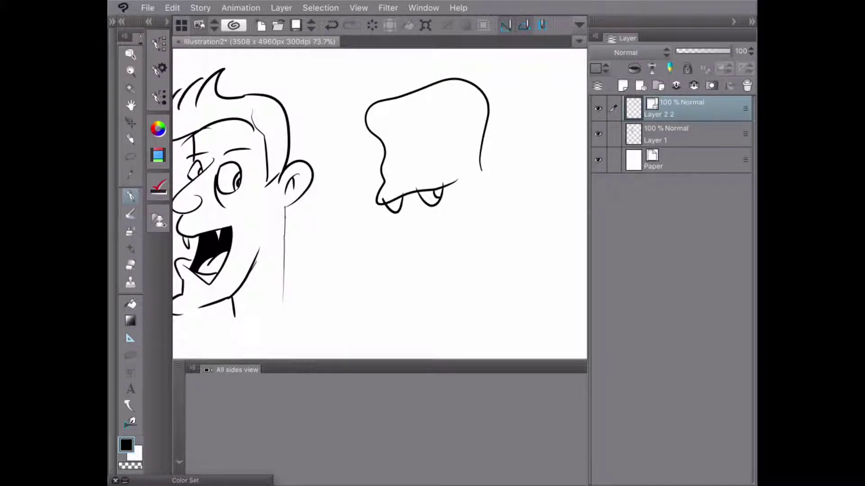
# Step: Draw the nose below the brow line, with its bridge line, rounded tip and a nostril on each side
pyautogui.moveTo(397, 202); pyautogui.dragTo(401, 205)
pyautogui.scroll(3, 424, 243)
pyautogui.moveTo(385, 154)
pyautogui.mouseDown()
pyautogui.moveTo(391, 192)
pyautogui.moveTo(419, 199)
pyautogui.moveTo(379, 207)
pyautogui.moveTo(375, 227)
pyautogui.moveTo(424, 221)
pyautogui.moveTo(445, 199)
pyautogui.mouseUp()
pyautogui.moveTo(373, 203); pyautogui.dragTo(376, 223)
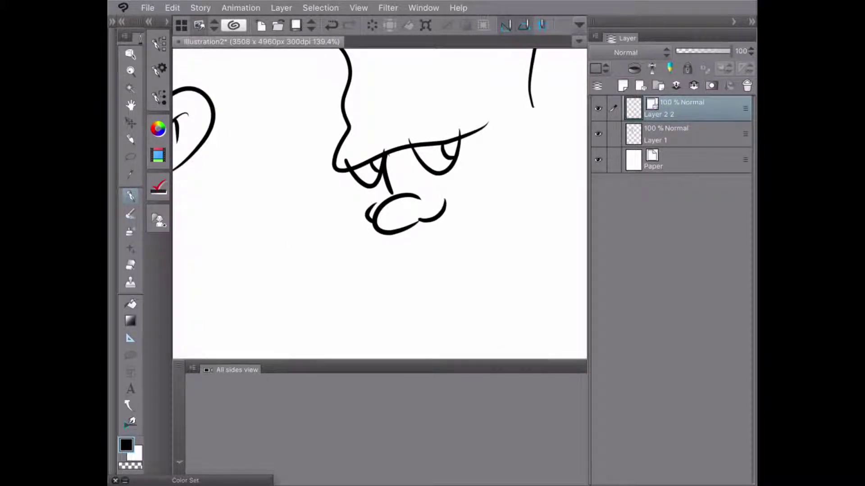
# Step: Draw the bulging front cheek, the curved cheekbone line, the frowning mouth and the long upper-lip contour of the new head
pyautogui.moveTo(356, 179)
pyautogui.mouseDown()
pyautogui.moveTo(340, 213)
pyautogui.moveTo(363, 228)
pyautogui.mouseUp()
pyautogui.moveTo(492, 149)
pyautogui.mouseDown()
pyautogui.moveTo(509, 174)
pyautogui.moveTo(475, 209)
pyautogui.moveTo(484, 282)
pyautogui.mouseUp()
pyautogui.moveTo(397, 288)
pyautogui.mouseDown()
pyautogui.moveTo(415, 258)
pyautogui.moveTo(453, 255)
pyautogui.mouseUp()
pyautogui.moveTo(358, 224)
pyautogui.mouseDown()
pyautogui.moveTo(377, 313)
pyautogui.moveTo(423, 300)
pyautogui.mouseUp()
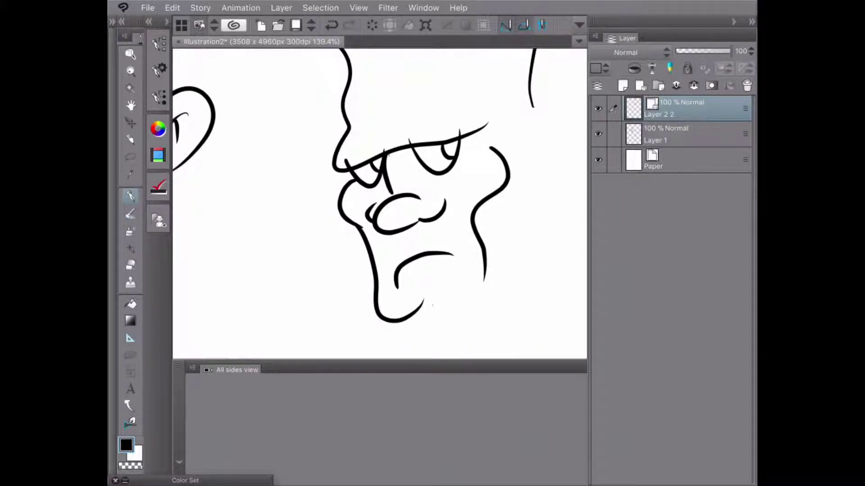
# Step: Complete the new head's contour with an ear, the back jaw line and a protruding chin
pyautogui.scroll(-2, 364, 117)
pyautogui.moveTo(473, 127)
pyautogui.mouseDown()
pyautogui.moveTo(495, 109)
pyautogui.moveTo(499, 135)
pyautogui.moveTo(477, 155)
pyautogui.moveTo(485, 132)
pyautogui.moveTo(349, 158)
pyautogui.moveTo(475, 169)
pyautogui.moveTo(481, 189)
pyautogui.moveTo(452, 242)
pyautogui.moveTo(405, 243)
pyautogui.moveTo(383, 270)
pyautogui.moveTo(408, 277)
pyautogui.moveTo(439, 256)
pyautogui.mouseUp()
pyautogui.scroll(-3, 380, 203)
pyautogui.scroll(-5, 380, 203)
pyautogui.scroll(-5, 380, 202)
pyautogui.scroll(4, 379, 203)
pyautogui.scroll(3, 380, 202)
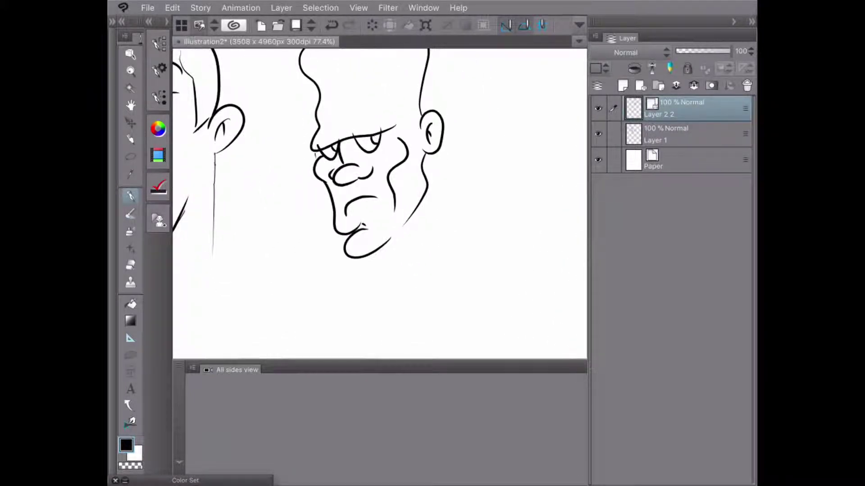
# Step: Draw two short neck lines below the jaw and add a bolt on each side of the neck
pyautogui.moveTo(421, 203)
pyautogui.mouseDown()
pyautogui.moveTo(436, 243)
pyautogui.moveTo(396, 246)
pyautogui.moveTo(404, 263)
pyautogui.mouseUp()
pyautogui.moveTo(431, 212)
pyautogui.mouseDown()
pyautogui.moveTo(442, 228)
pyautogui.moveTo(442, 207)
pyautogui.moveTo(451, 215)
pyautogui.mouseUp()
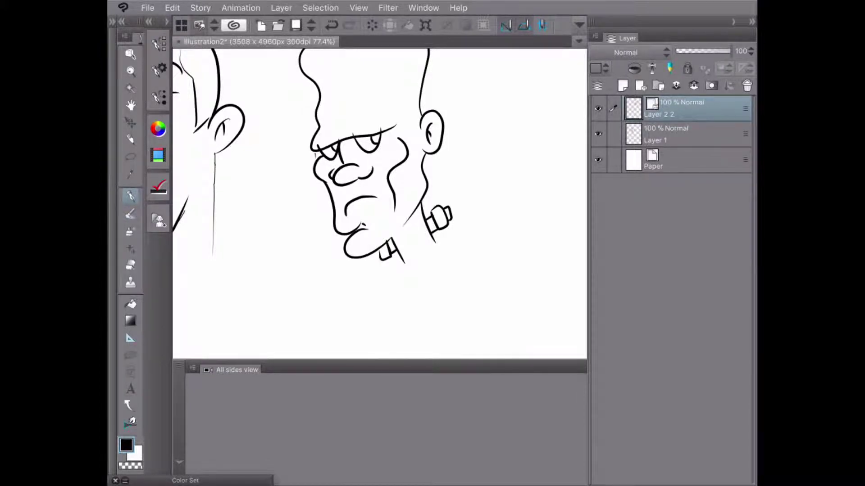
pyautogui.scroll(-2, 379, 204)
# Step: Draw a zigzag fringe across the forehead and extend it into a pointed sideburn in front of the ear
pyautogui.scroll(5, 379, 204)
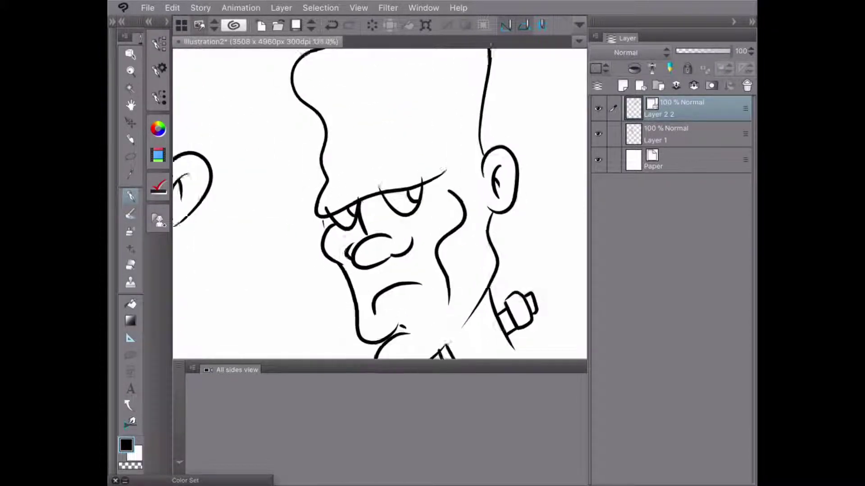
pyautogui.scroll(-3, 465, 359)
pyautogui.moveTo(342, 182)
pyautogui.mouseDown()
pyautogui.moveTo(345, 135)
pyautogui.moveTo(376, 174)
pyautogui.moveTo(364, 128)
pyautogui.moveTo(396, 163)
pyautogui.moveTo(384, 116)
pyautogui.moveTo(414, 153)
pyautogui.moveTo(403, 105)
pyautogui.mouseUp()
pyautogui.moveTo(397, 110)
pyautogui.mouseDown()
pyautogui.moveTo(437, 142)
pyautogui.moveTo(423, 88)
pyautogui.moveTo(457, 137)
pyautogui.moveTo(446, 85)
pyautogui.moveTo(476, 137)
pyautogui.moveTo(478, 99)
pyautogui.moveTo(488, 172)
pyautogui.mouseUp()
pyautogui.moveTo(488, 166); pyautogui.dragTo(510, 190)
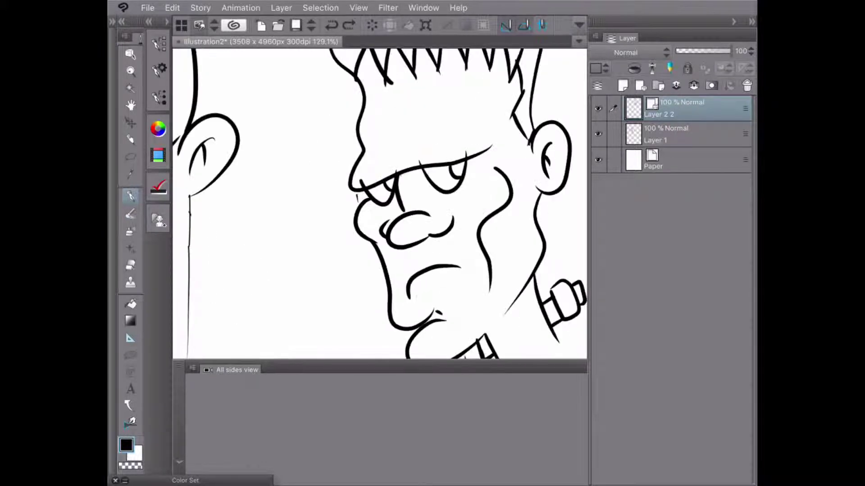
# Step: Draw a curved bag line under each eye of the new head with the pen
pyautogui.press('g')
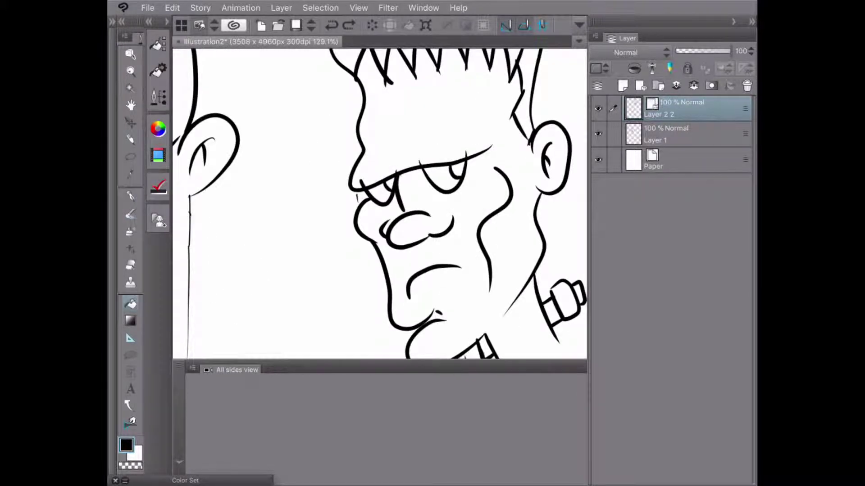
pyautogui.scroll(3, 467, 203)
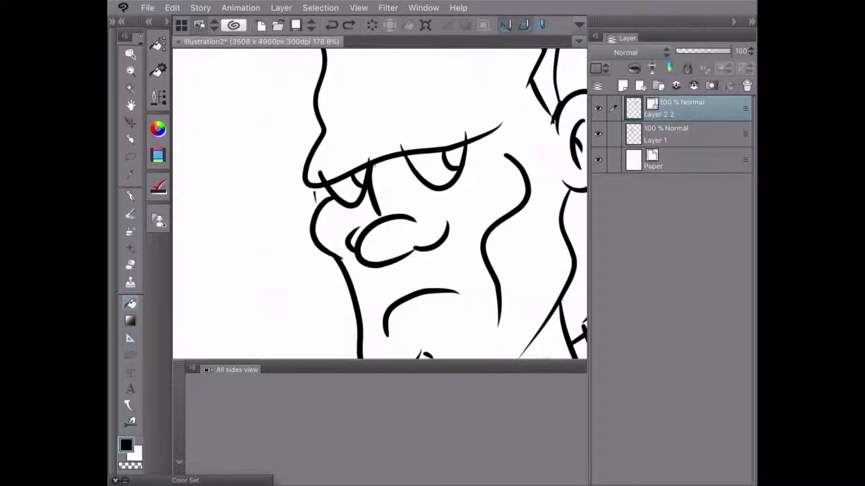
pyautogui.scroll(-3, 379, 203)
pyautogui.scroll(5, 380, 204)
pyautogui.scroll(-1, 379, 204)
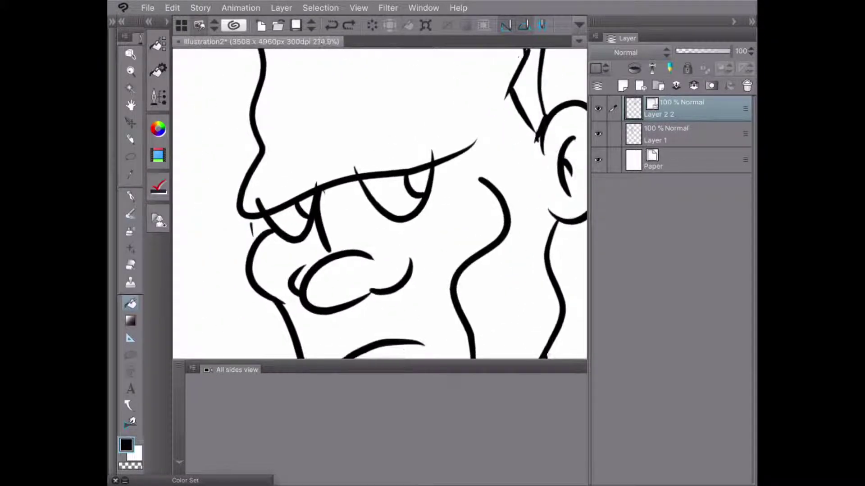
pyautogui.press('p')
pyautogui.moveTo(360, 186)
pyautogui.mouseDown()
pyautogui.moveTo(403, 240)
pyautogui.moveTo(430, 222)
pyautogui.mouseUp()
pyautogui.moveTo(317, 224); pyautogui.dragTo(288, 260)
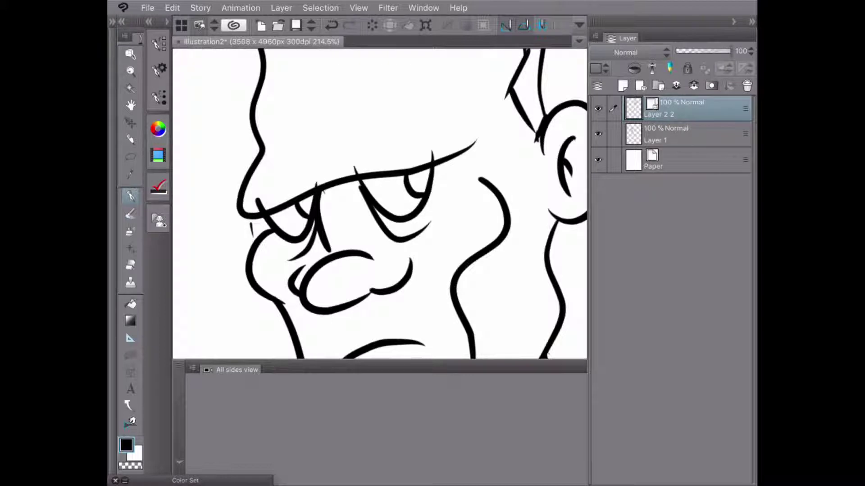
# Step: Erase the ends of the larger eye's outline that stick out above the brow line
pyautogui.press('e')
pyautogui.scroll(2, 379, 204)
pyautogui.scroll(-1, 380, 203)
pyautogui.scroll(2, 379, 204)
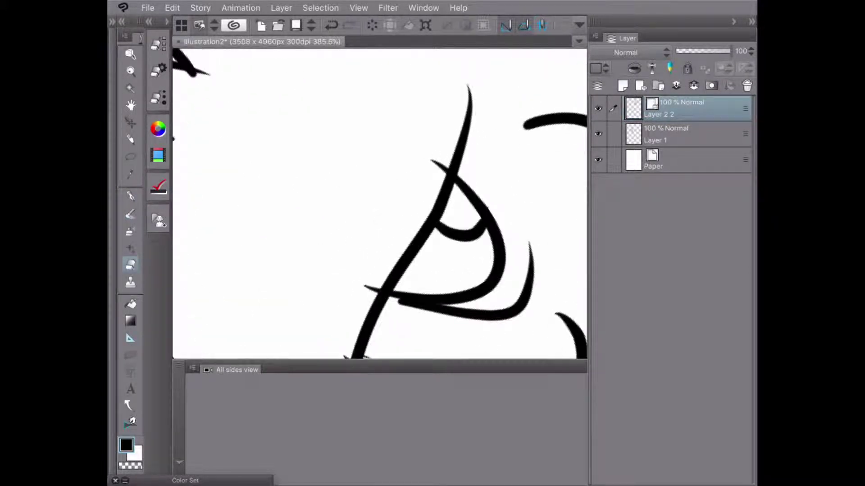
pyautogui.moveTo(433, 160); pyautogui.dragTo(451, 175)
pyautogui.scroll(-3, 376, 268)
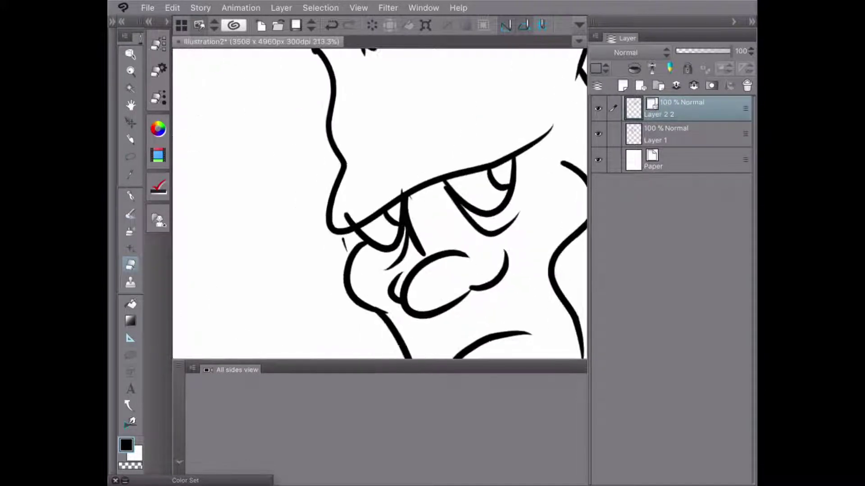
# Step: Erase the nose bridge line and the smaller eye's outline ends that cross the brow line
pyautogui.scroll(3, 384, 206)
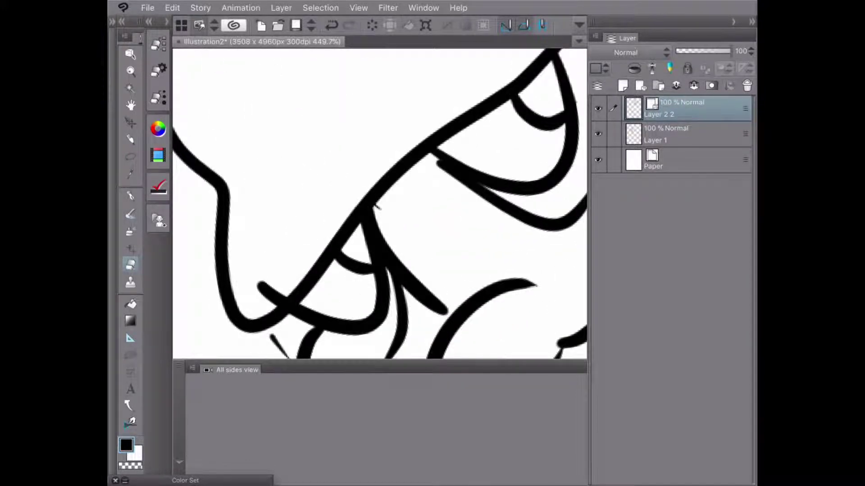
pyautogui.moveTo(377, 208); pyautogui.dragTo(443, 310)
pyautogui.scroll(-2, 524, 174)
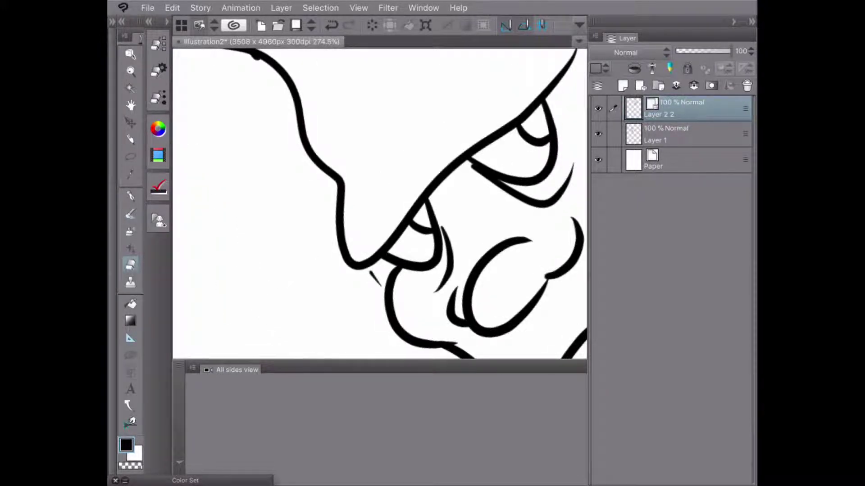
# Step: Erase the small stray mark in front of the face, between the brow and the front cheek
pyautogui.scroll(-4, 379, 203)
pyautogui.scroll(3, 380, 203)
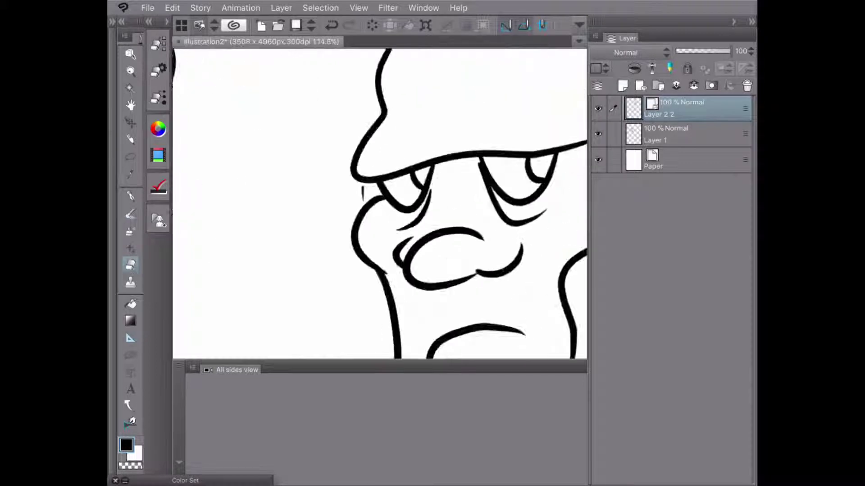
pyautogui.scroll(1, 404, 164)
pyautogui.moveTo(350, 197); pyautogui.dragTo(350, 216)
# Step: Erase the overshooting line ends at the lower points of the zigzag fringe
pyautogui.scroll(-3, 398, 230)
pyautogui.scroll(5, 435, 67)
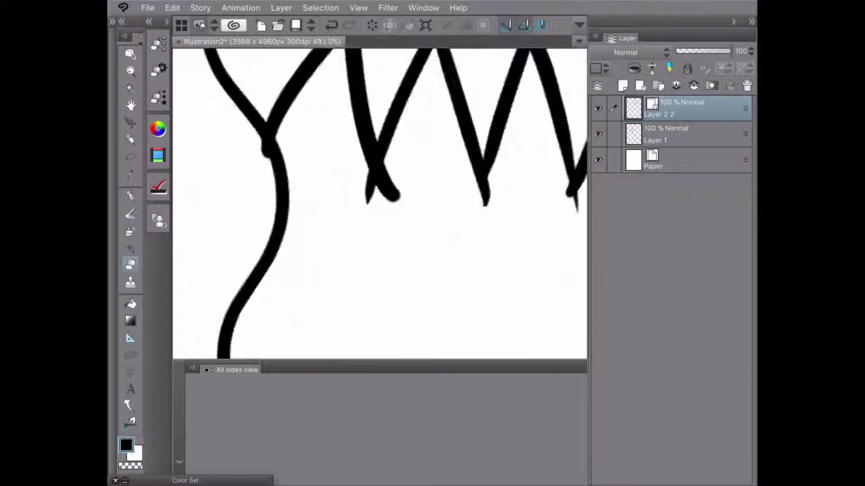
pyautogui.moveTo(398, 187); pyautogui.dragTo(376, 196)
pyautogui.moveTo(488, 207); pyautogui.dragTo(478, 187)
pyautogui.scroll(-1, 380, 203)
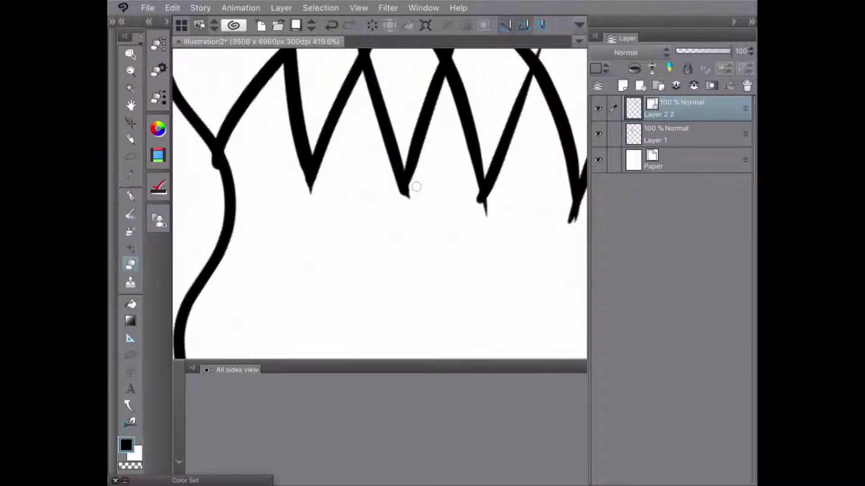
pyautogui.moveTo(409, 198); pyautogui.dragTo(404, 192)
pyautogui.moveTo(485, 215); pyautogui.dragTo(480, 202)
pyautogui.scroll(1, 380, 204)
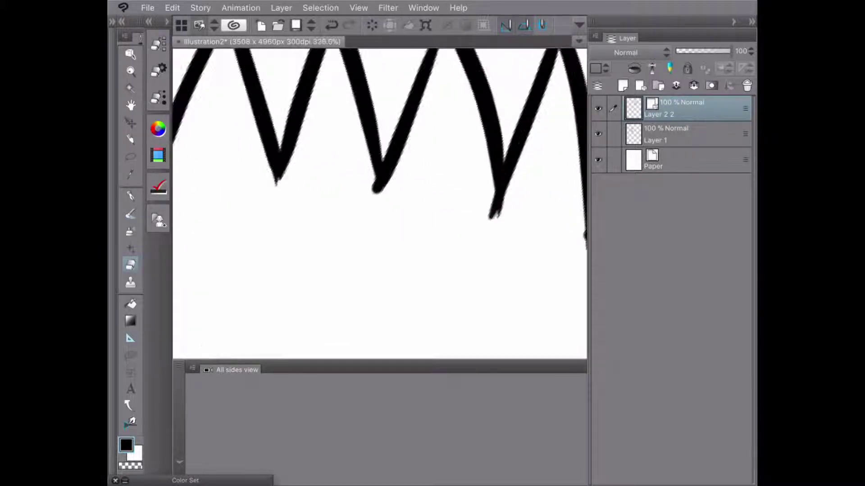
pyautogui.moveTo(373, 193); pyautogui.dragTo(380, 186)
pyautogui.scroll(-3, 379, 203)
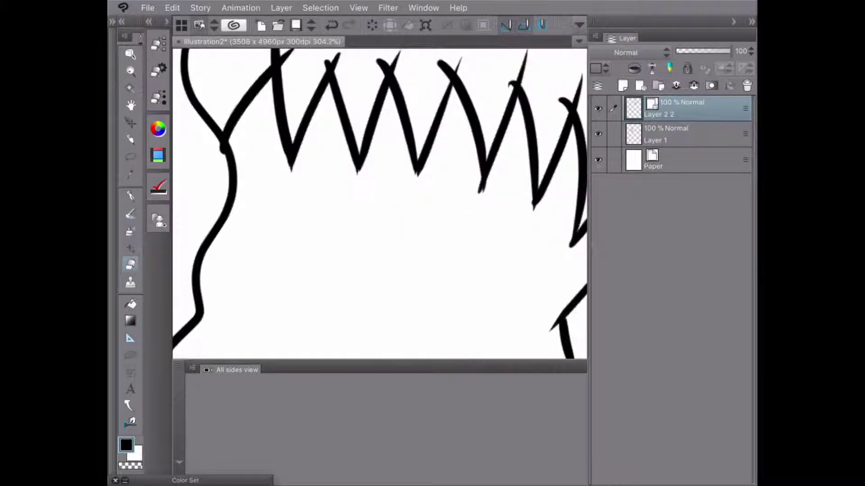
pyautogui.moveTo(479, 193); pyautogui.dragTo(482, 180)
# Step: Erase the crossing line ends above the five front upper peaks of the zigzag fringe
pyautogui.scroll(2, 380, 203)
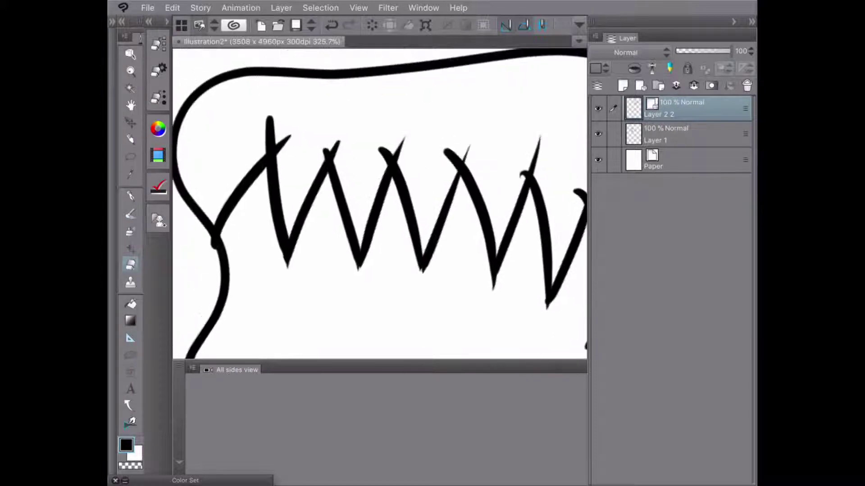
pyautogui.moveTo(404, 139); pyautogui.dragTo(390, 161)
pyautogui.moveTo(463, 162)
pyautogui.mouseDown()
pyautogui.moveTo(471, 145)
pyautogui.moveTo(460, 163)
pyautogui.mouseUp()
pyautogui.moveTo(540, 140); pyautogui.dragTo(517, 181)
pyautogui.moveTo(455, 162); pyautogui.dragTo(464, 175)
pyautogui.moveTo(290, 135); pyautogui.dragTo(277, 155)
pyautogui.moveTo(269, 118); pyautogui.dragTo(271, 153)
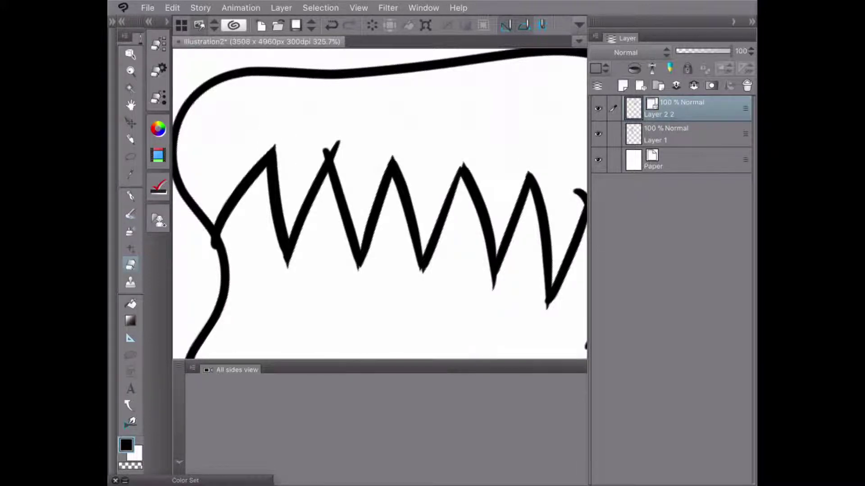
pyautogui.moveTo(340, 141); pyautogui.dragTo(331, 158)
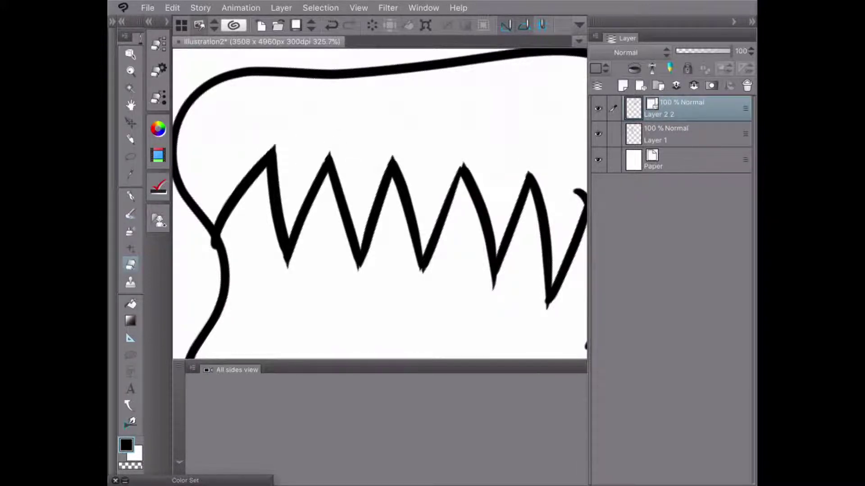